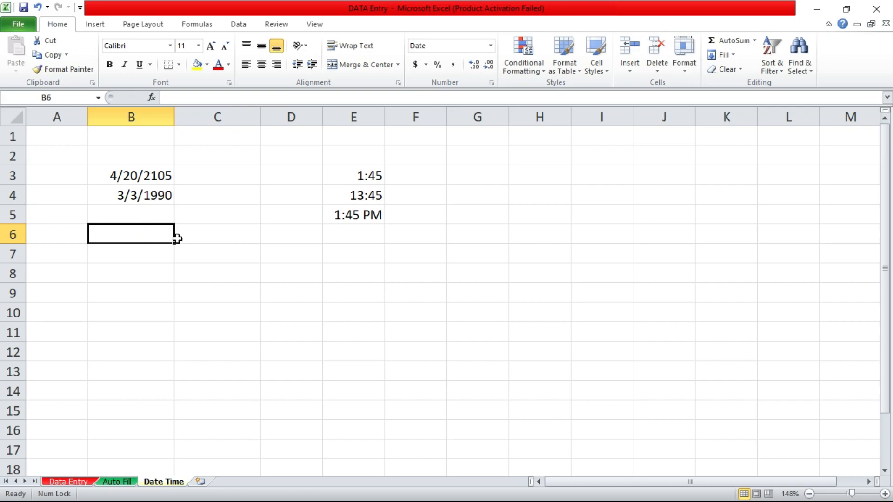
Examine the sample dates in column B and the sample times in column E of the Date Time sheet
key("Down")
key("Left")
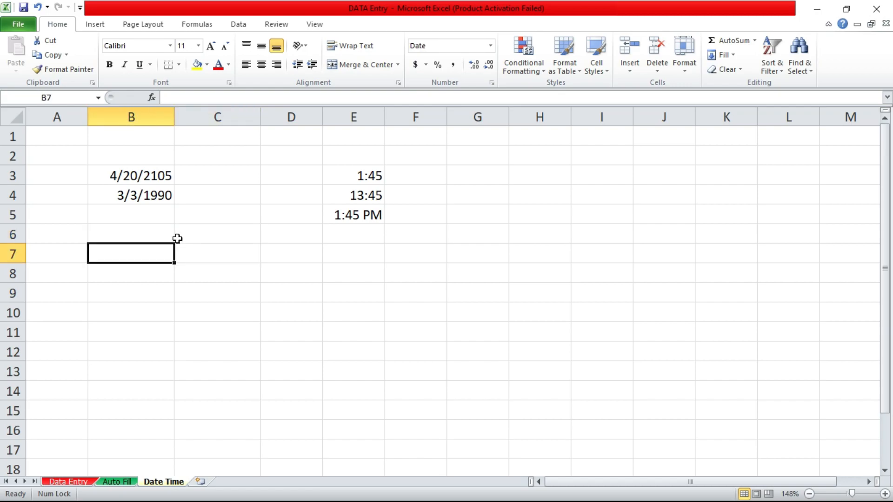
key("Up")
key("Up")
key("Up")
key("Up")
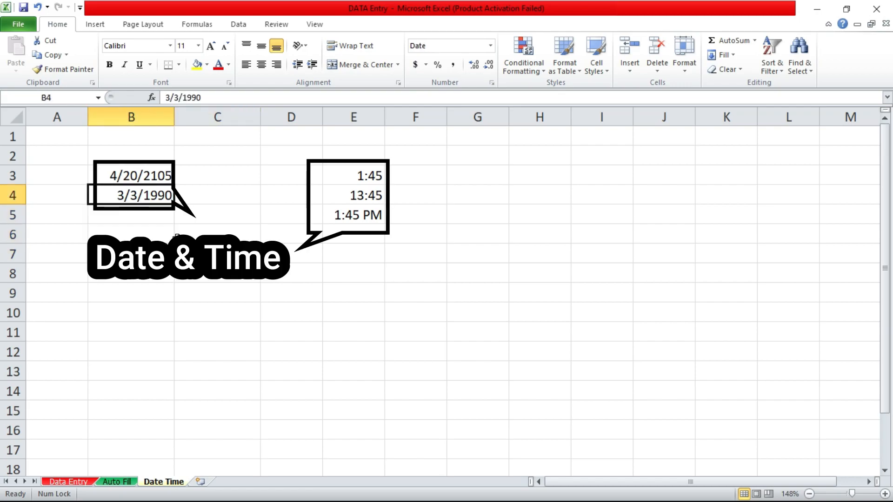
key("Down")
key("Up")
key("Down")
key("Down")
key("Down")
key("Right")
key("Right")
key("Right")
key("Up")
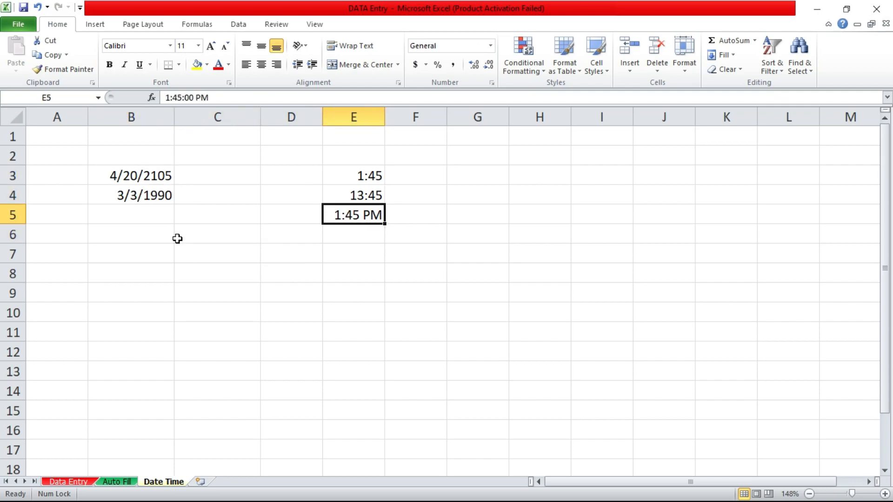
key("Down")
key("Left")
key("Left")
key("Left")
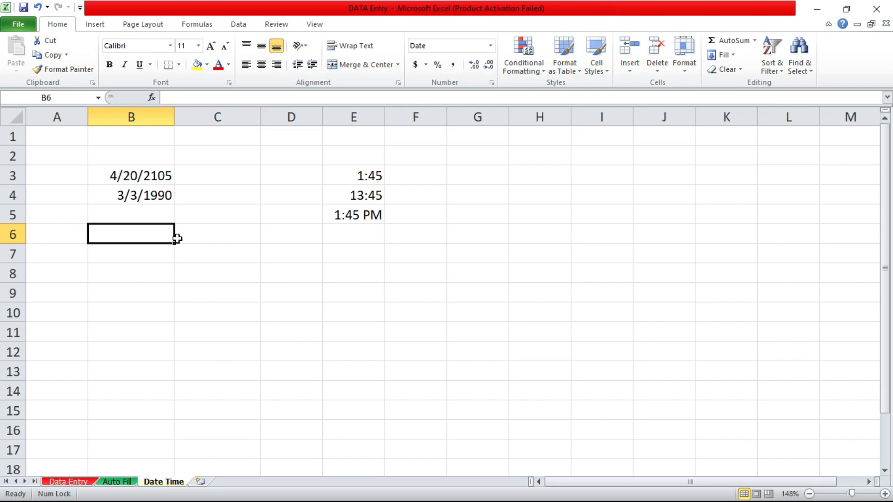
key("Up")
key("Up")
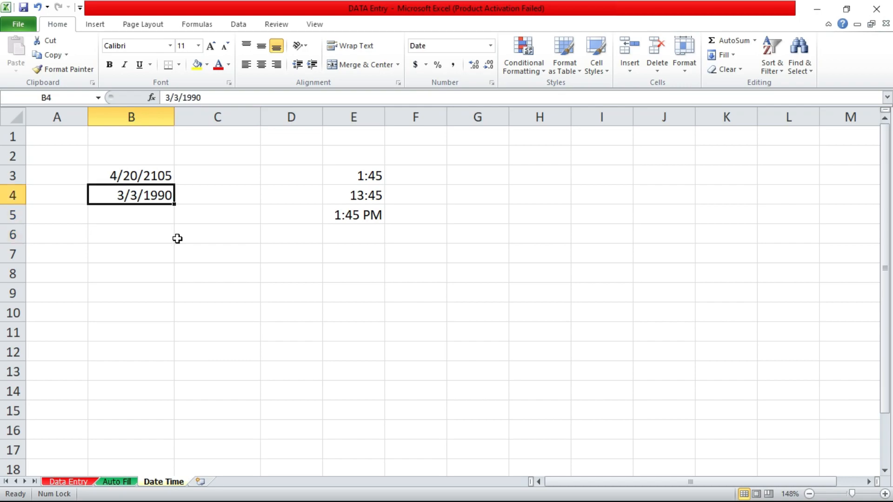
Enter the date 4/21/2020 in cell B6 and 4/20/16 in cell B7
key("Down")
key("Down")
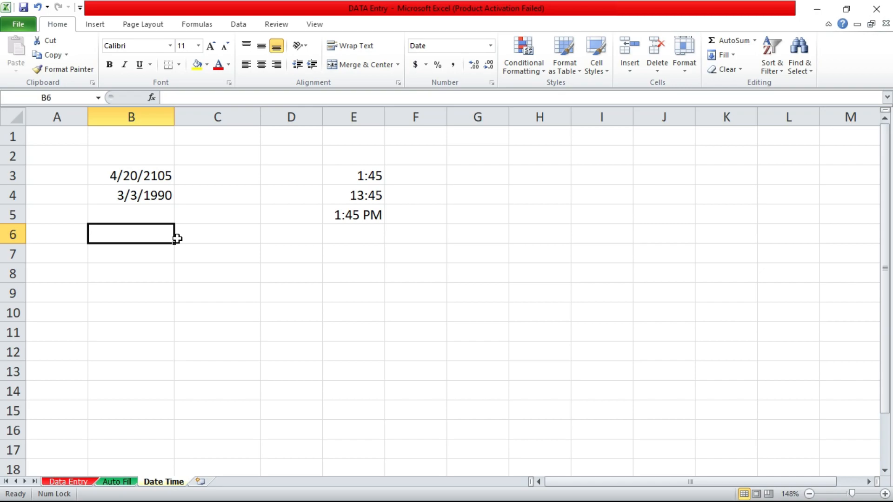
type("4")
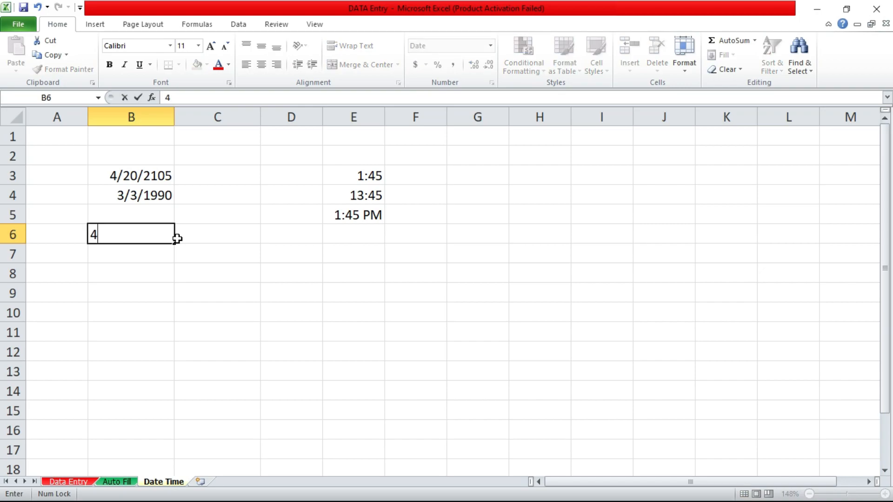
type("/21/2020")
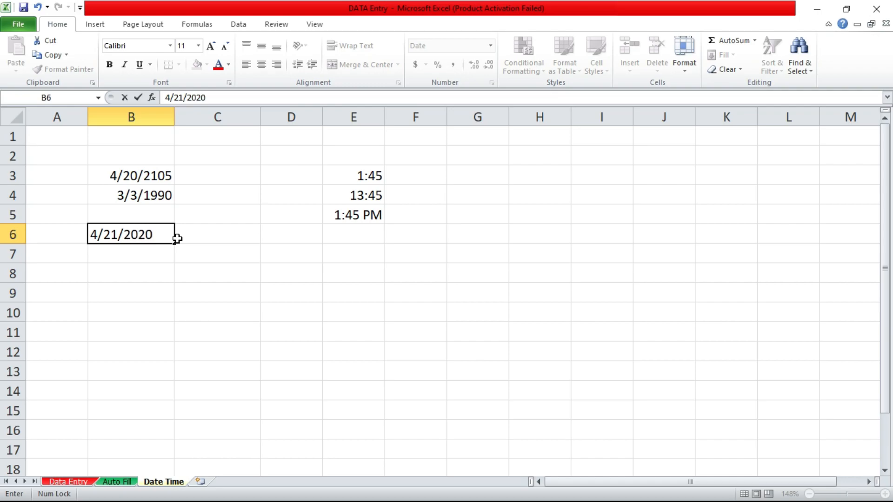
key("Return")
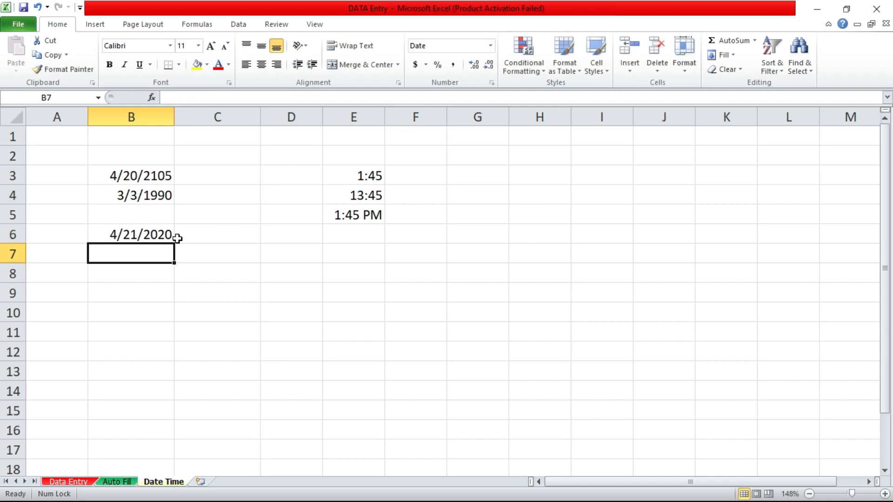
type("4/")
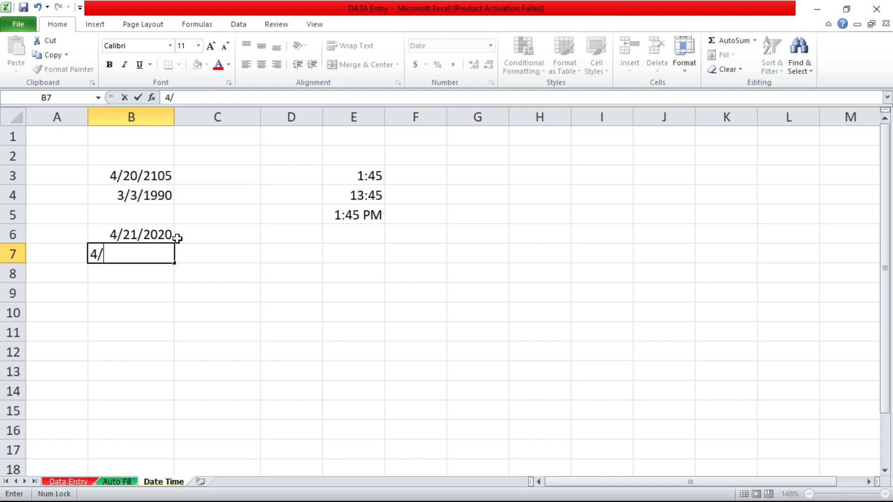
type("20/16")
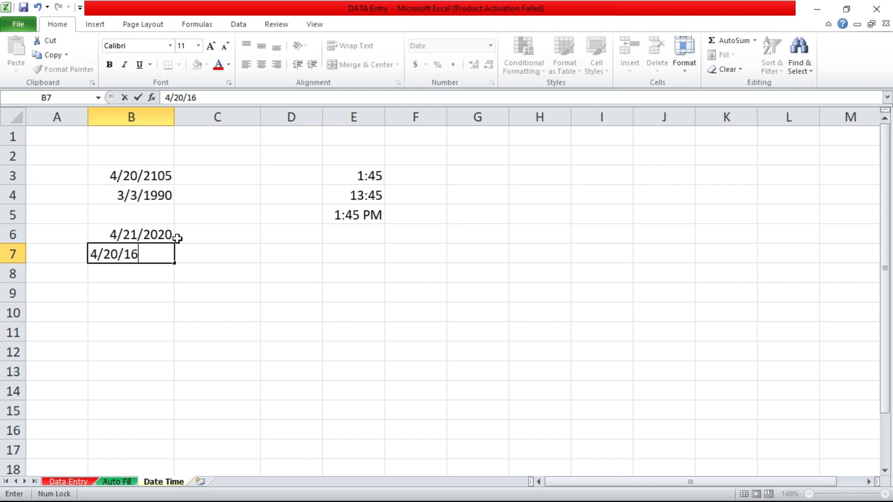
key("Return")
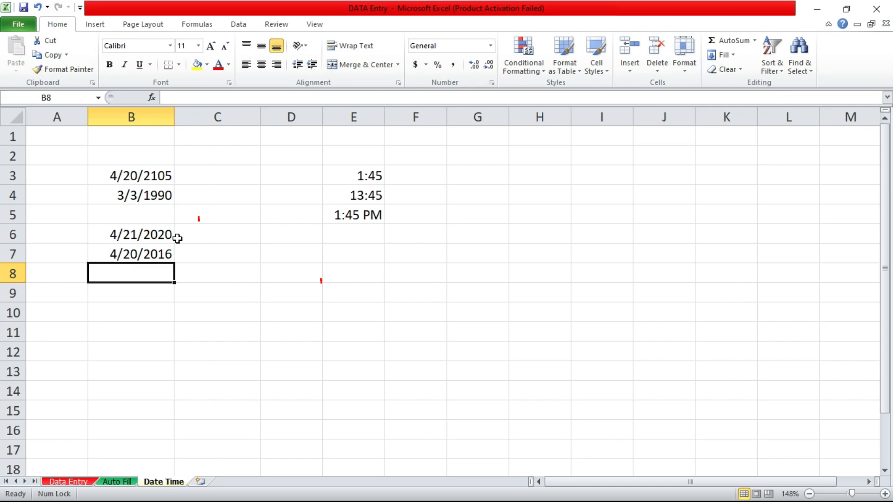
Enter the date 5/2/16 with slashes in cell B9, leaving B8 empty
key("Return")
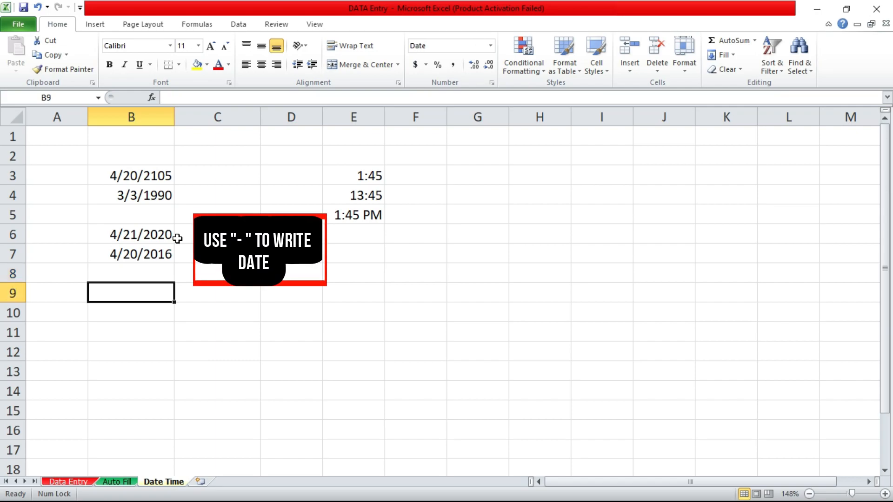
type("5/")
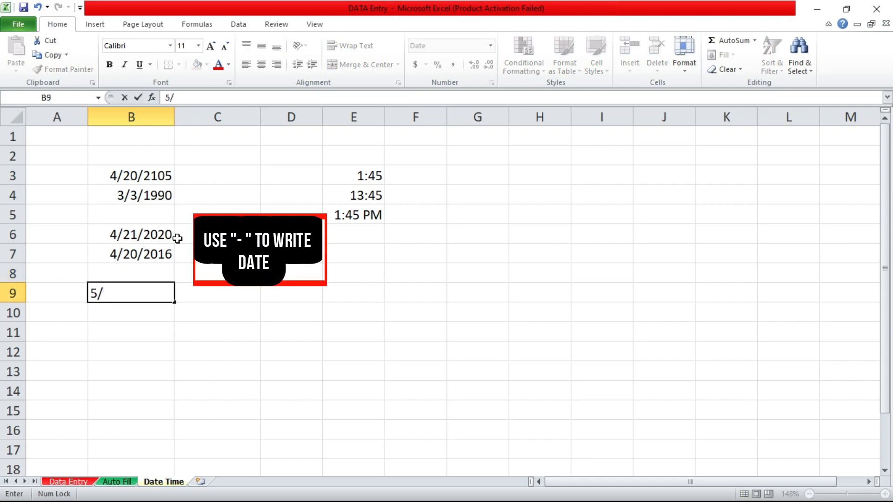
type("2/")
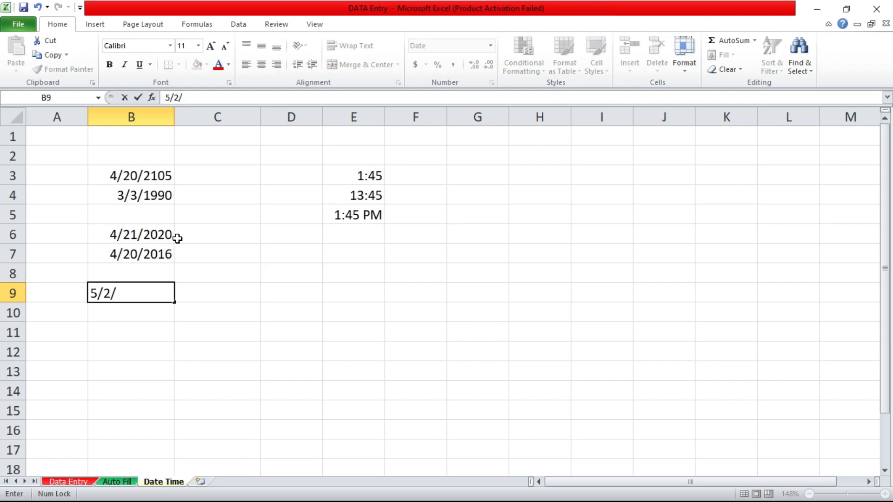
type("2")
key("BackSpace")
type("16")
key("BackSpace")
type("6")
key("Return")
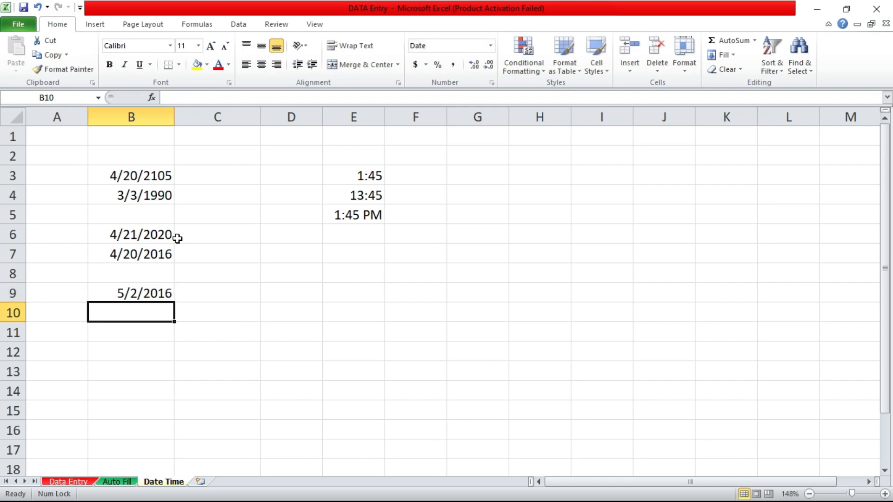
Enter the same date with hyphens, 5-2-16, in cell B10
type("5-")
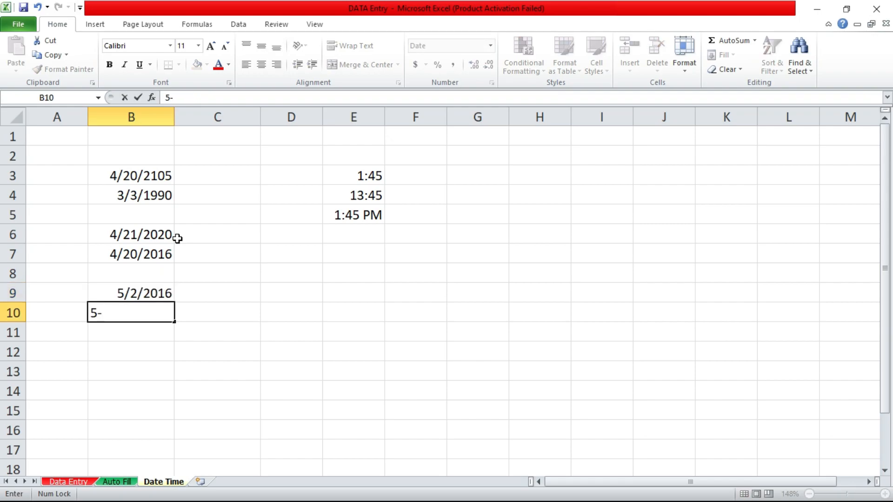
type("2-16")
key("Return")
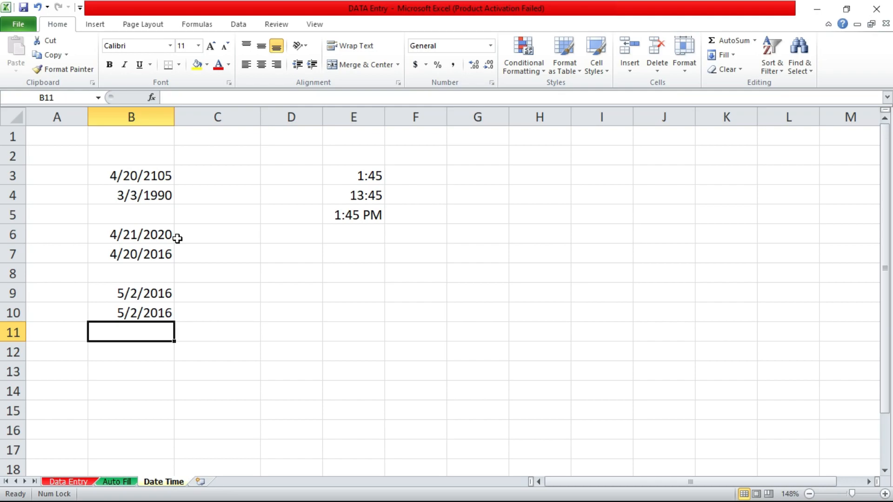
Enter the nonexistent date 2/29/15 in cell D9
left_click(210, 300)
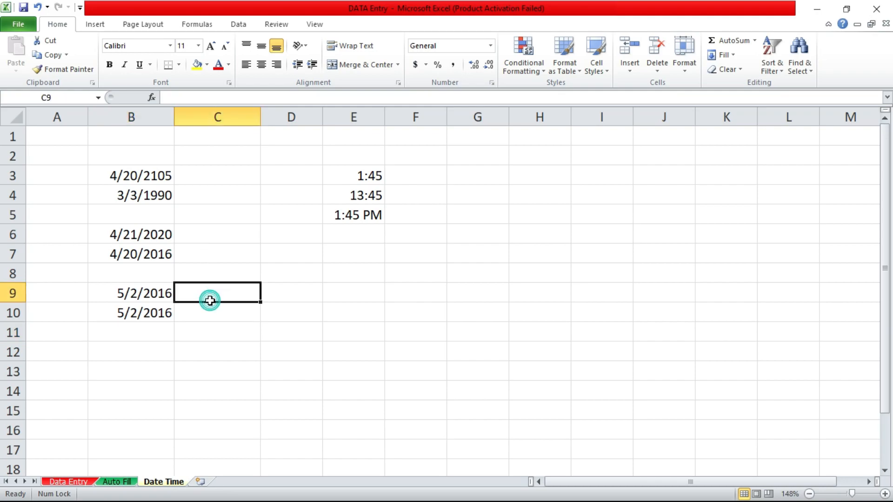
left_click(287, 292)
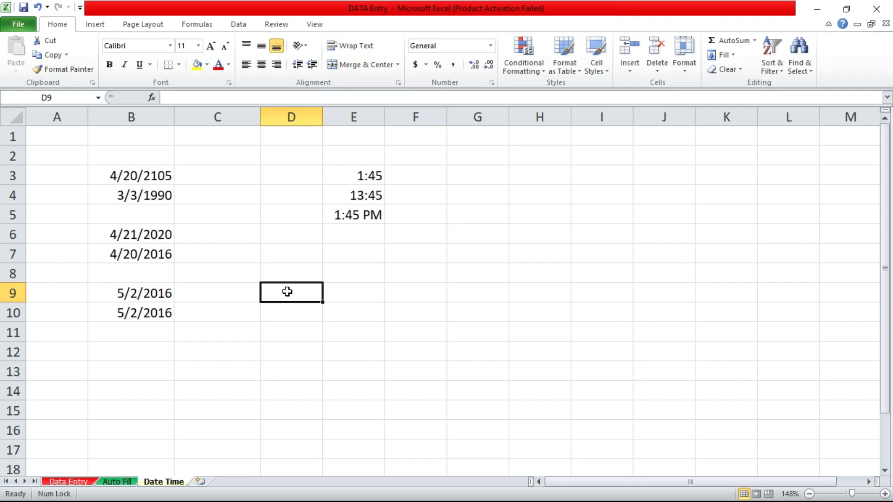
type("2/29/15")
key("Return")
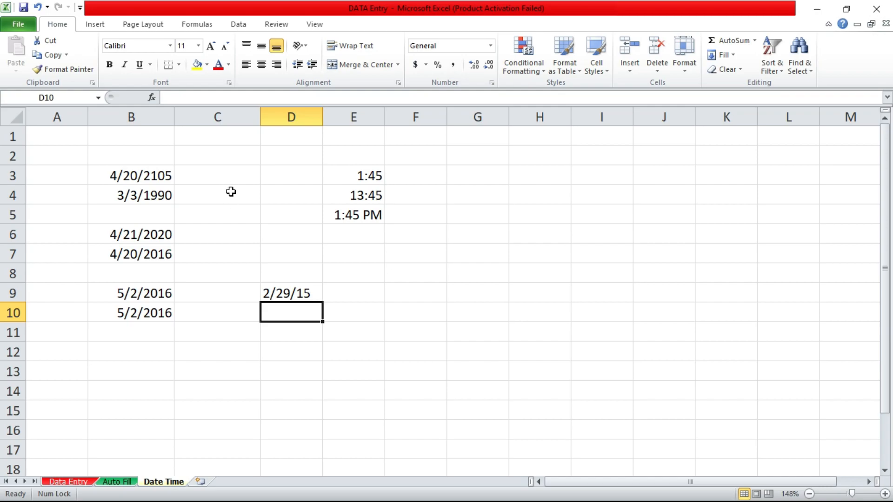
Widen columns B and D slightly so there is extra room around their dates
left_click(163, 176)
left_click_drag(163, 256, 162, 309)
left_click(163, 309)
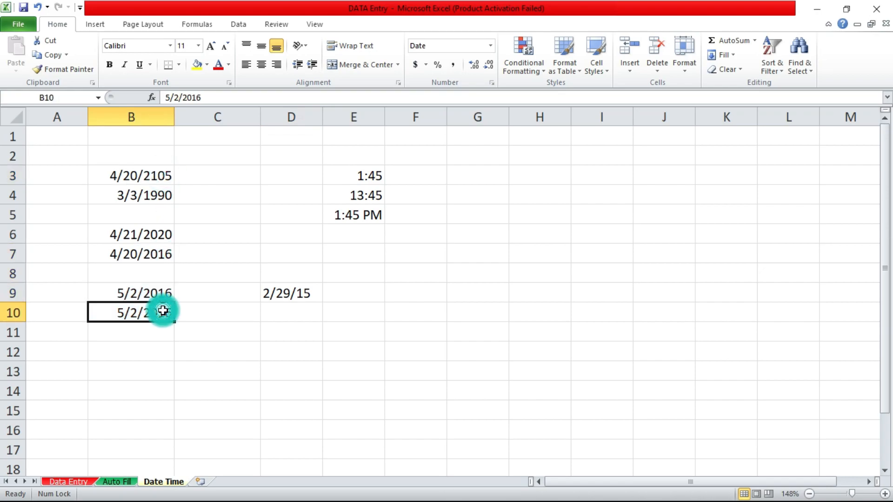
left_click_drag(174, 120, 195, 120)
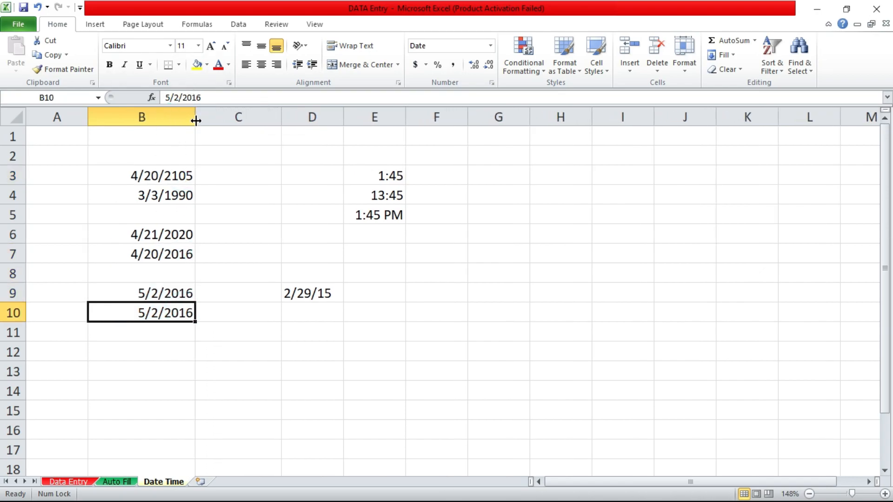
left_click(311, 116)
left_click_drag(346, 117, 357, 117)
left_click(386, 264)
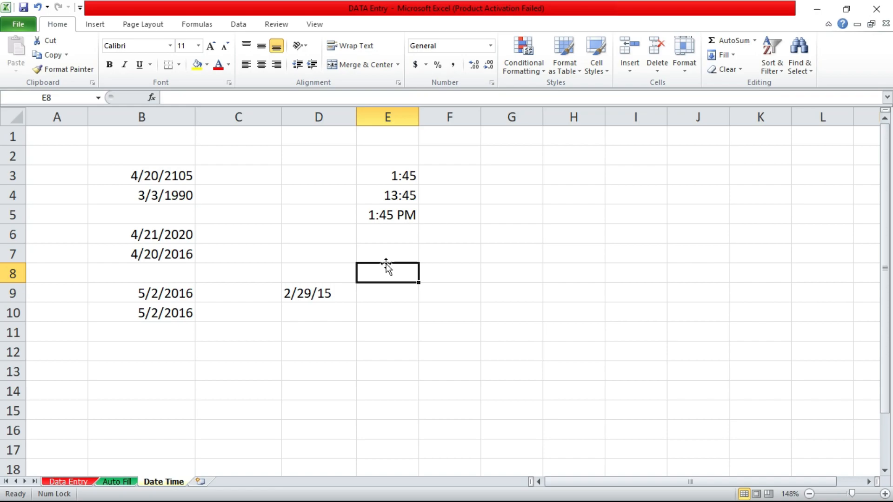
Enter the nonexistent date 4/31/2016 in cell D10, below the 2/29/15 entry
left_click(309, 292)
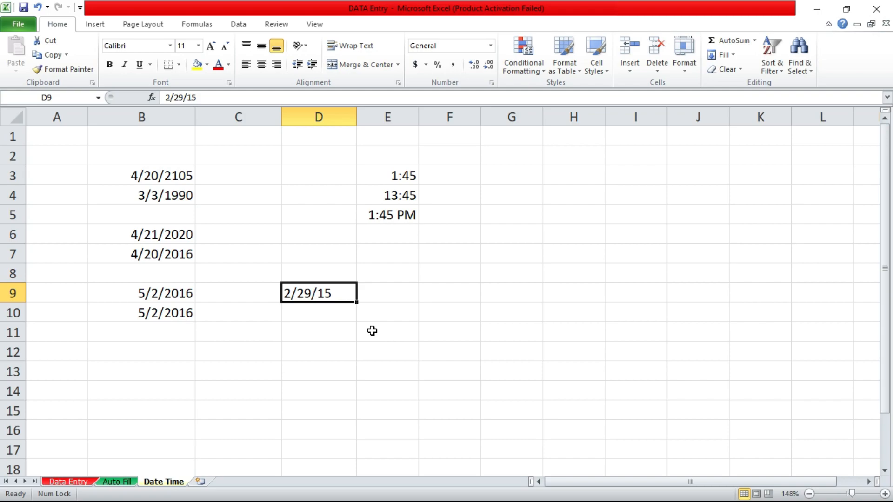
key("Return")
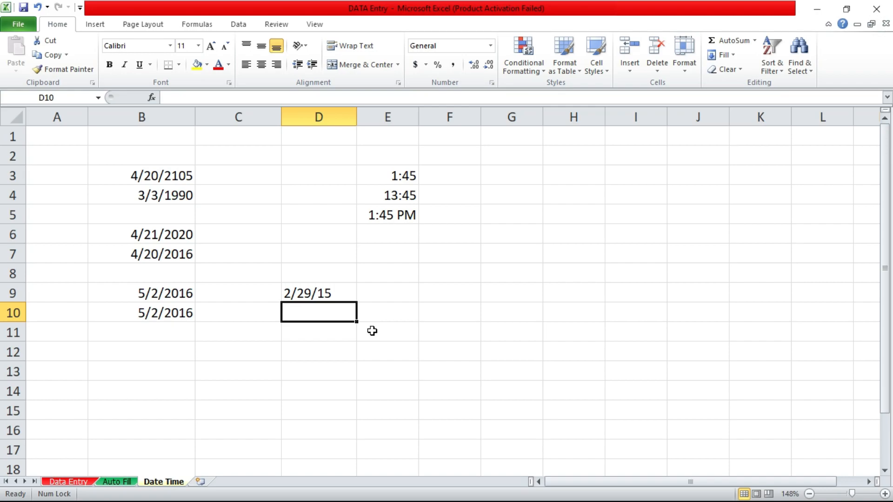
left_click(318, 286)
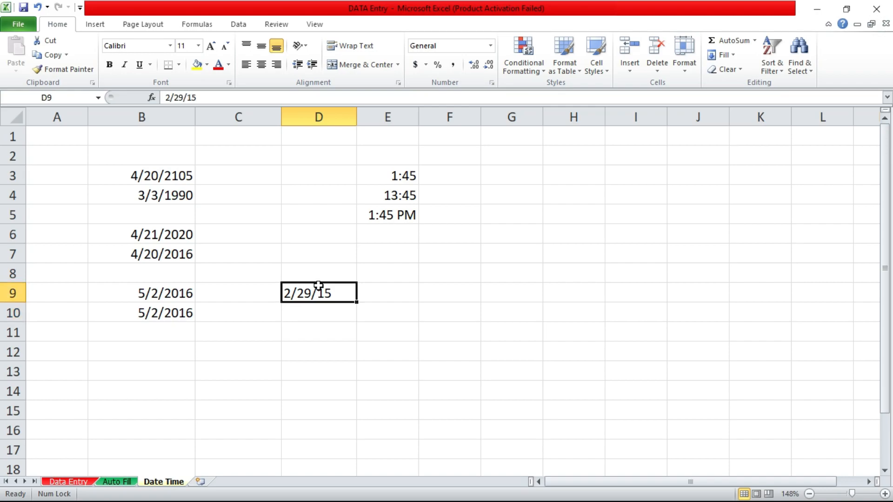
key("Return")
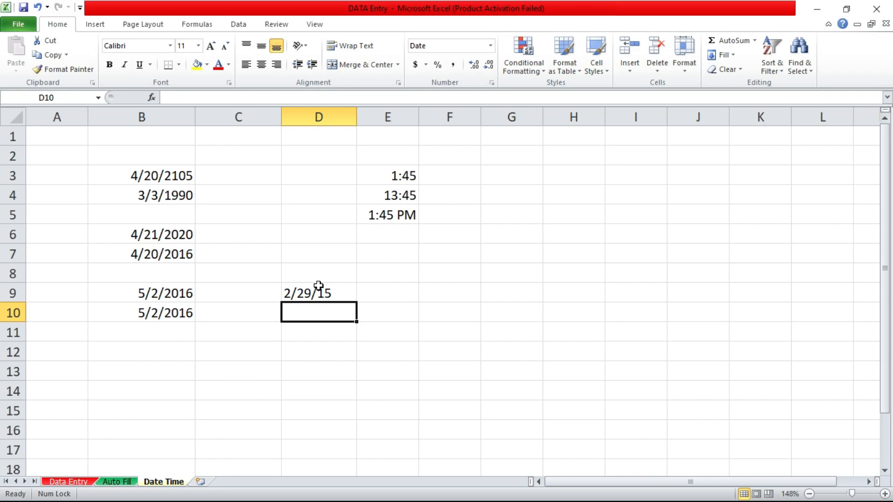
type("4")
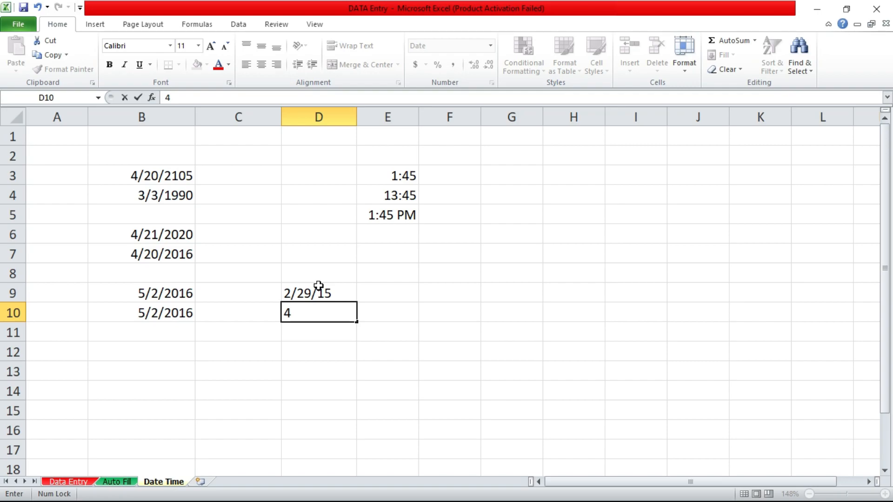
type("/31/2016")
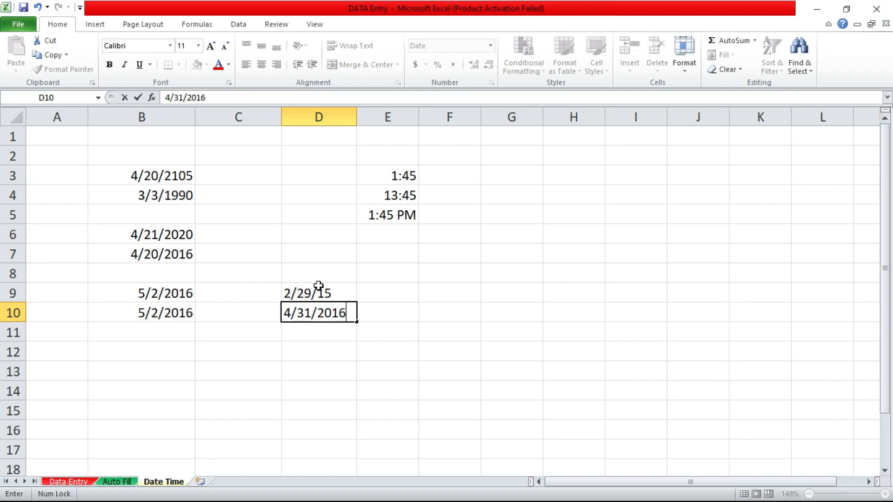
key("Return")
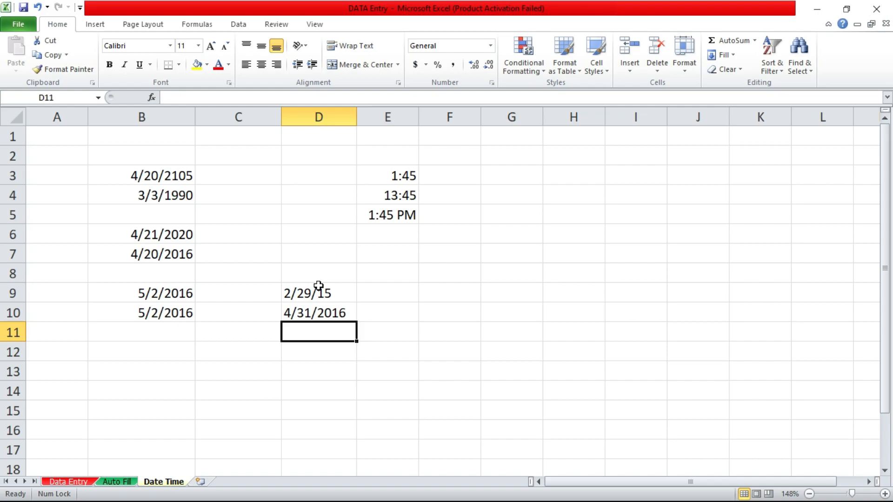
Enter the leap-year date 2/29/2016 in cell D11
left_click(318, 285)
left_click(325, 341)
type("2/29/2016")
key("Return")
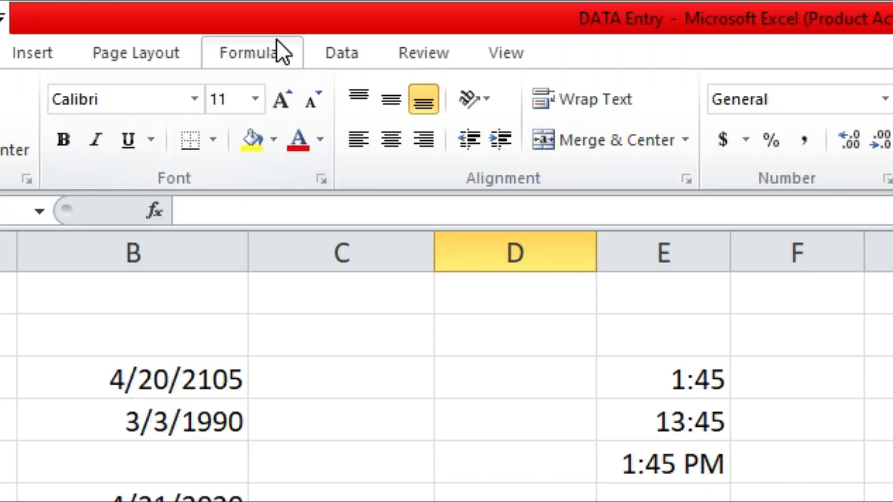
Browse the Date & Time functions available in the function library
left_click(207, 21)
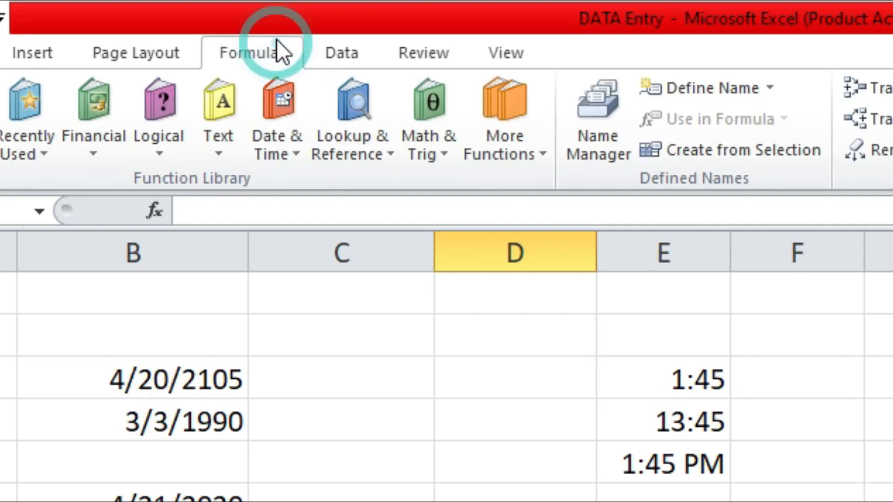
left_click(300, 152)
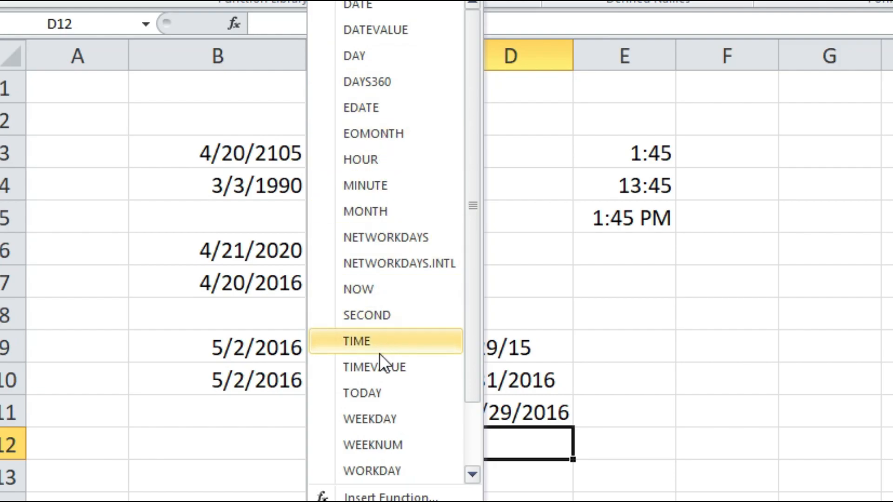
scroll(378, 456, "down", 1)
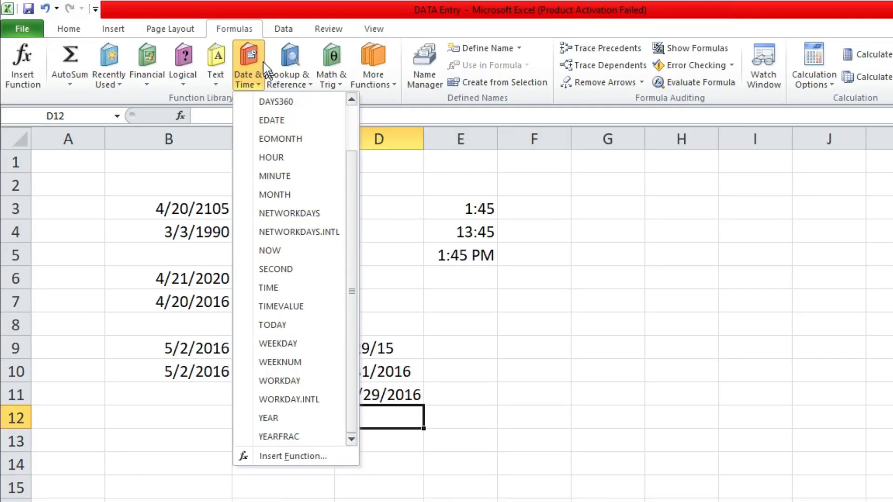
Close the Date & Time function list and enter the time 2:30 in cell F3, beside 1:45
left_click(250, 40)
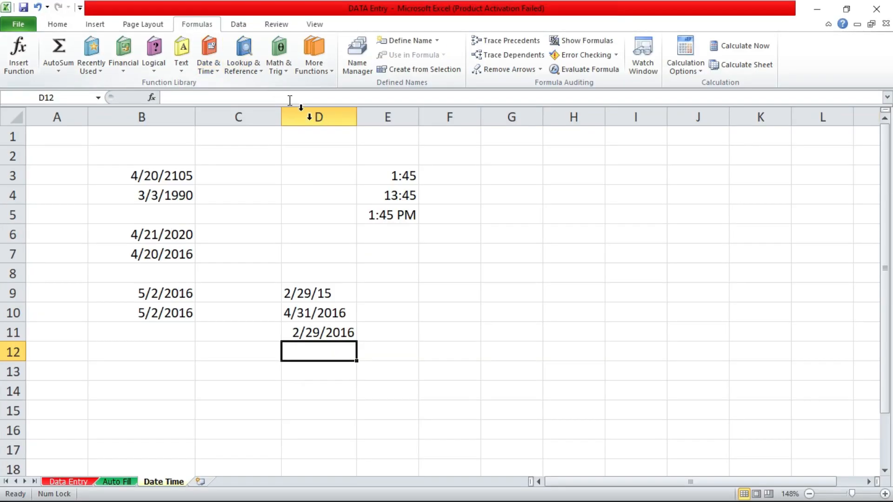
left_click(464, 172)
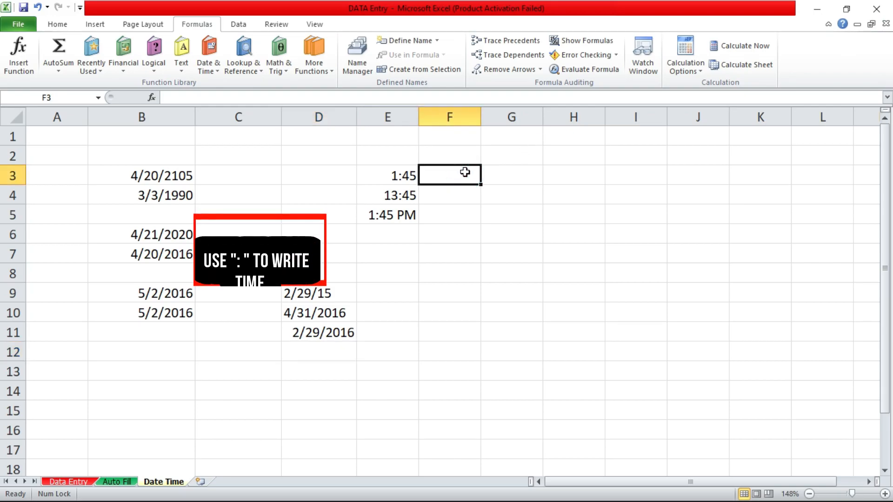
type("2")
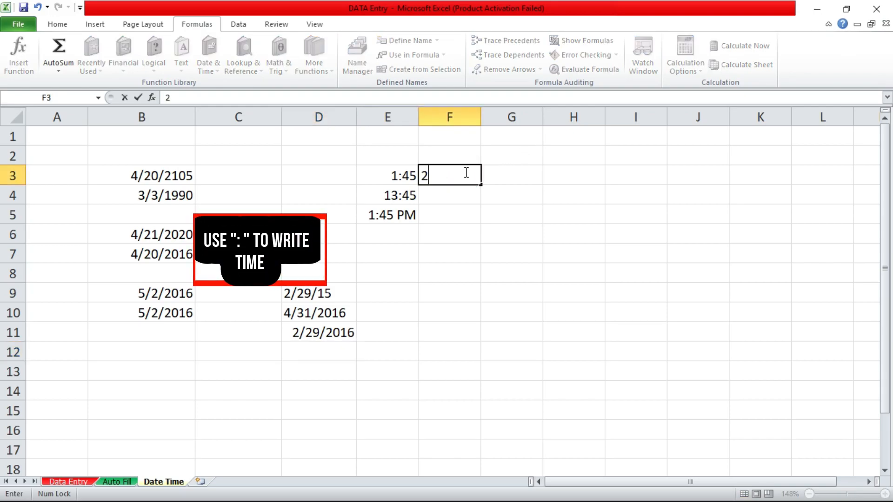
type(":30")
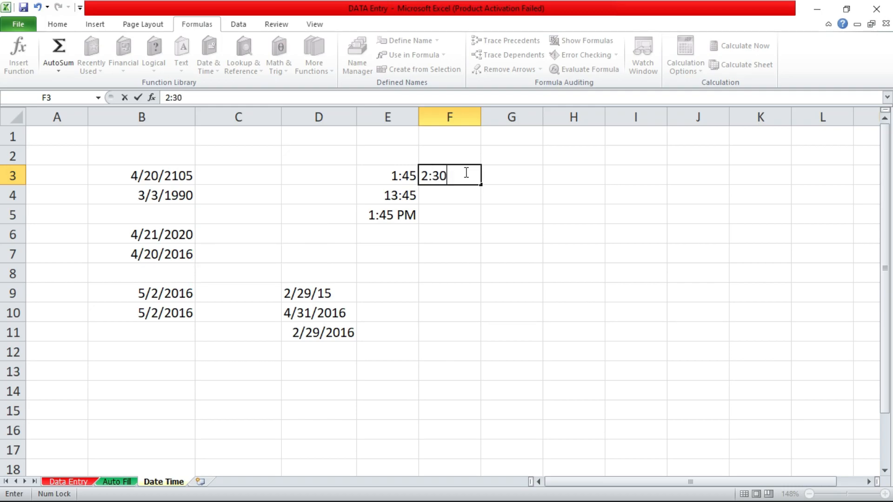
key("Return")
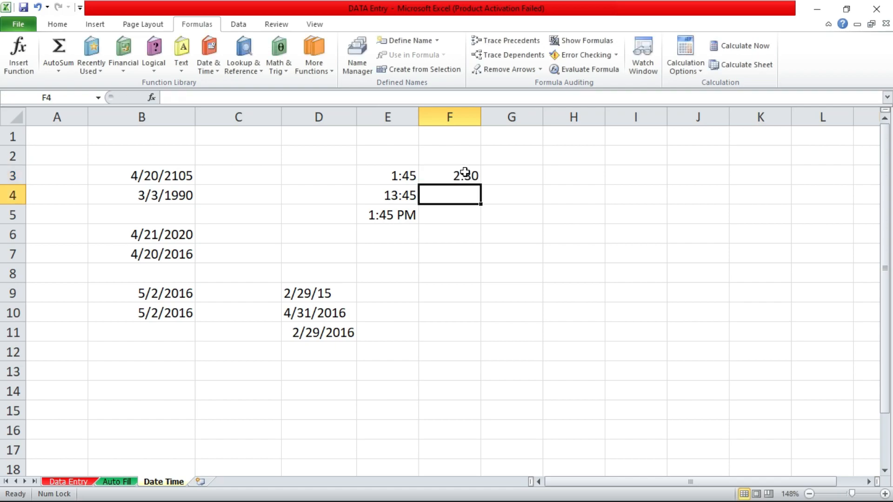
Enter the 24-hour time 14:30 in cell F4 and the 12-hour time 2:30 PM in cell F5
type("1")
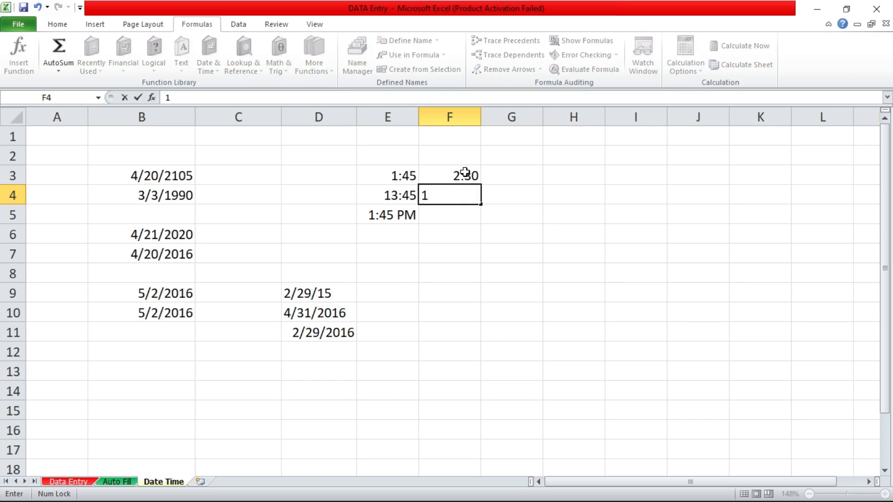
type("4:30")
key("Return")
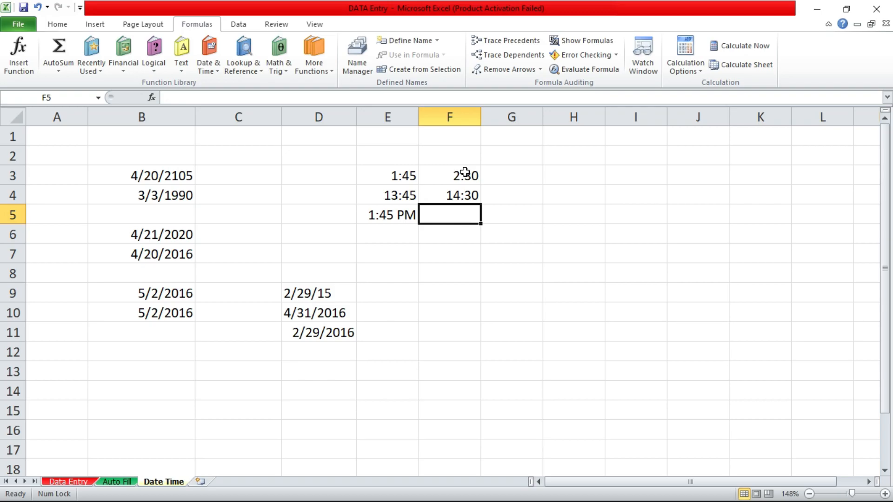
key("Caps_Lock")
type("2:")
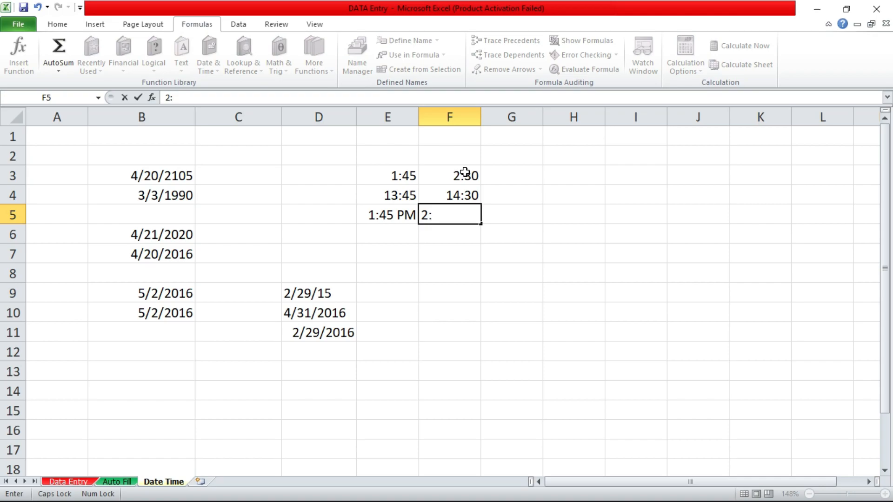
type("30 P")
key("Return")
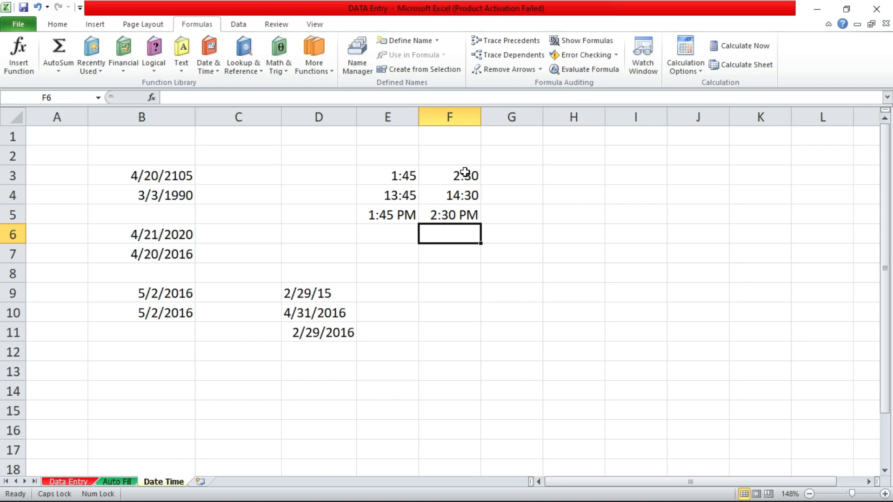
Enter the hyphenated date 3-3-30 with a two-digit year in cell H4
left_click(580, 192)
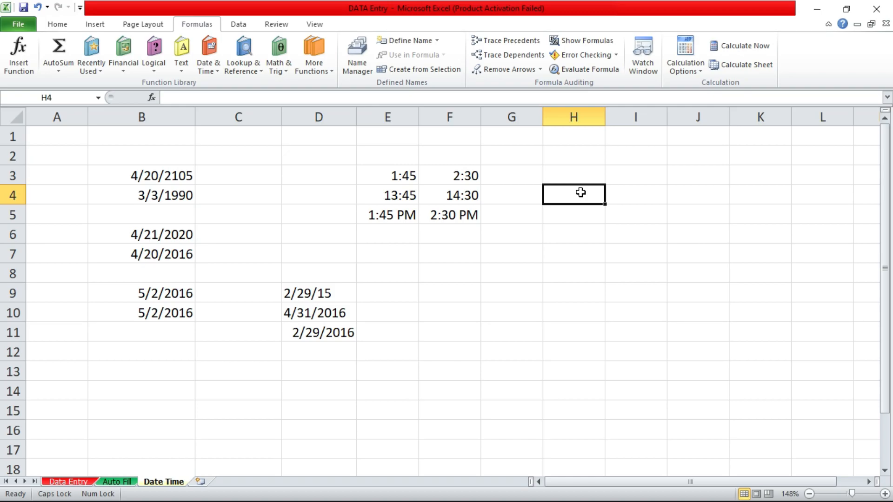
type("3-3-")
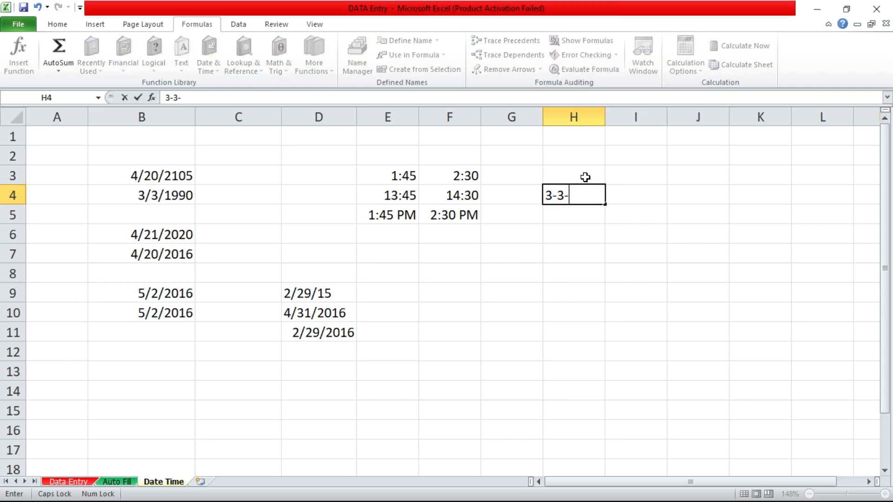
type("30")
key("Return")
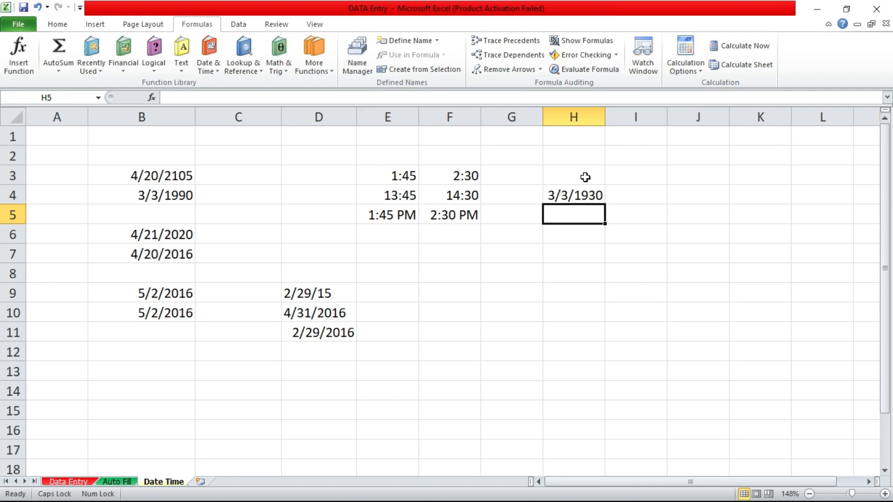
Enter the date 4/4/2029 in cell H5, directly below the first date in column H
type("4")
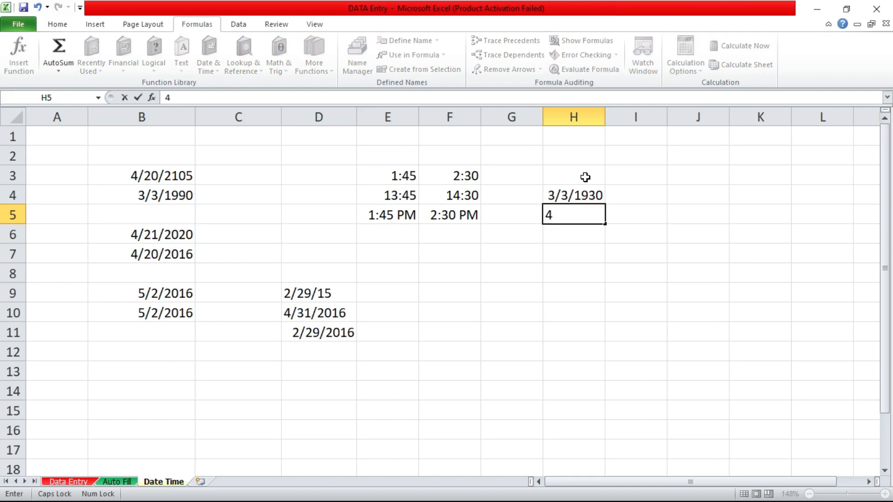
type("/4/202")
type("9")
key("Return")
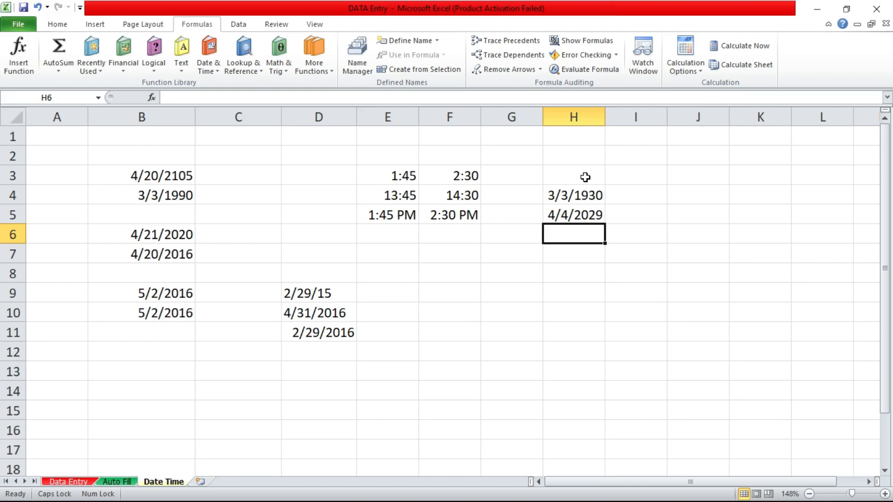
Enter the date 4/4/1929 with its full four-digit year in cell H6
key("Caps_Lock")
left_click(559, 234)
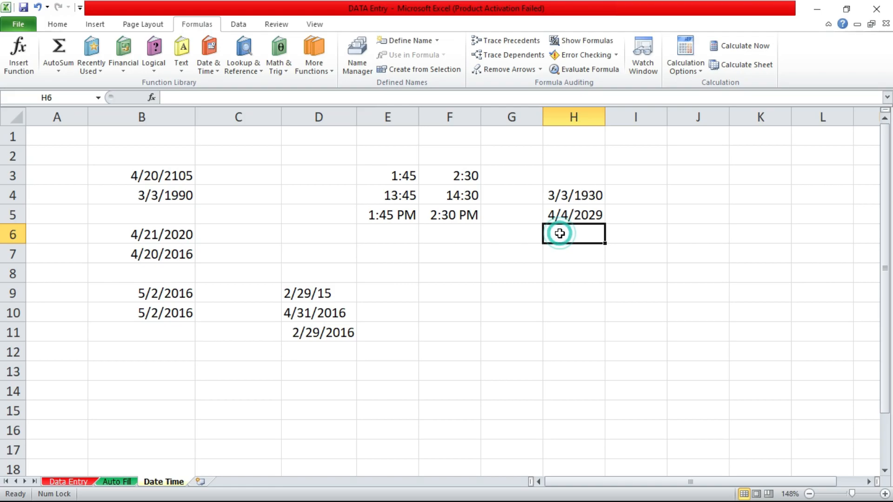
double_click(559, 233)
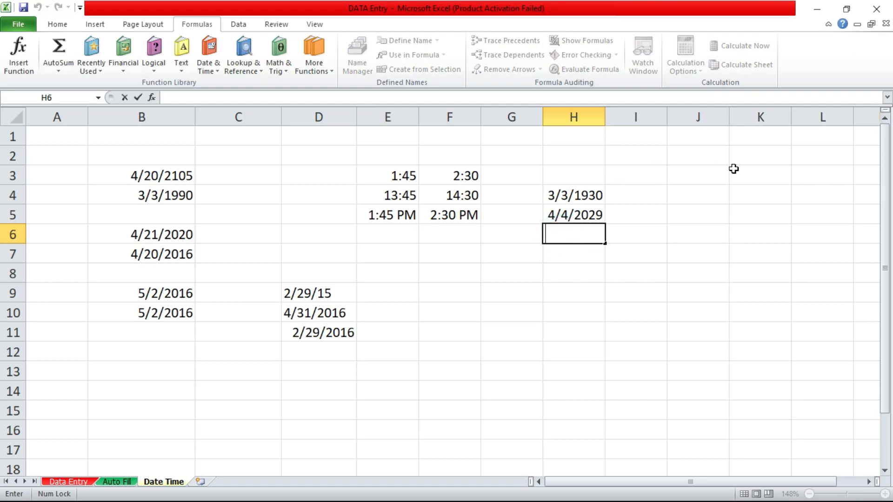
type("4/")
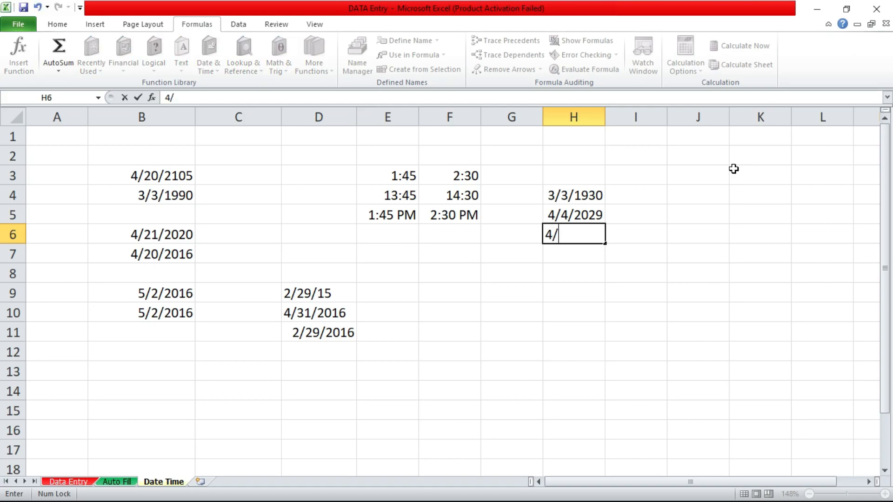
type("4/1929")
key("Return")
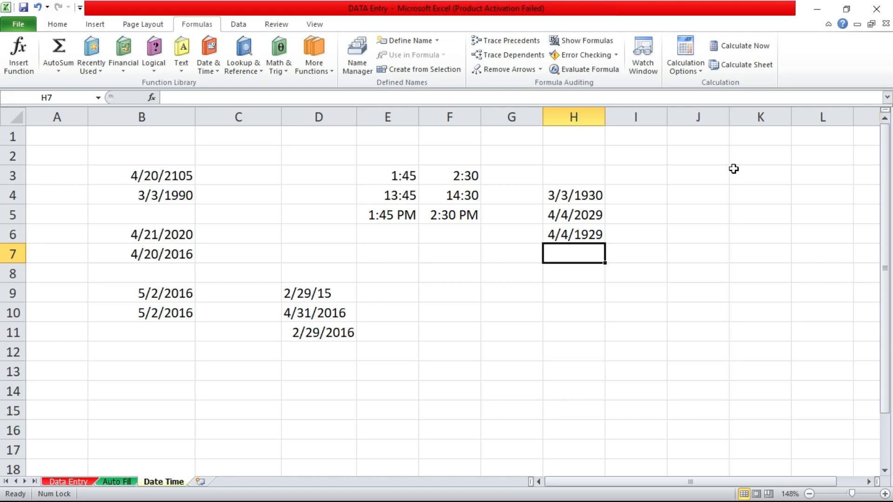
Enter the two-digit year ranges 30-99 in cell H8 and 00-29 in cell H9, leaving H7 empty
key("Down")
type("30-99")
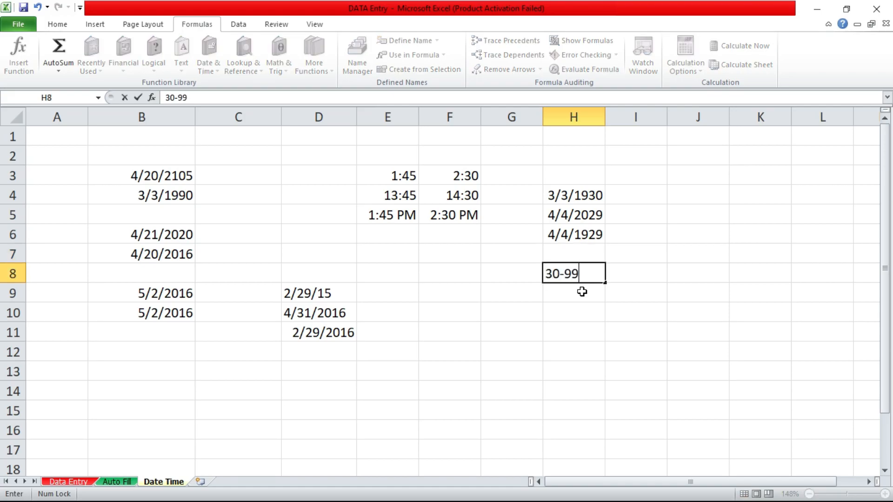
key("Return")
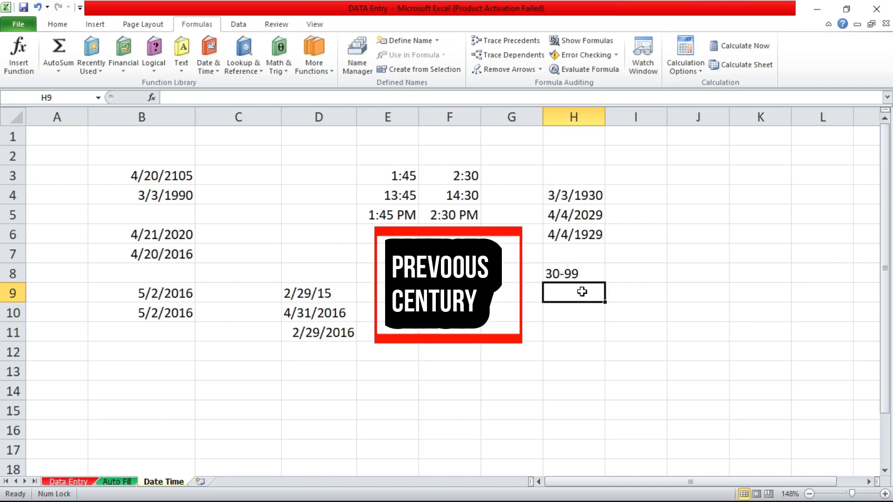
type("00-")
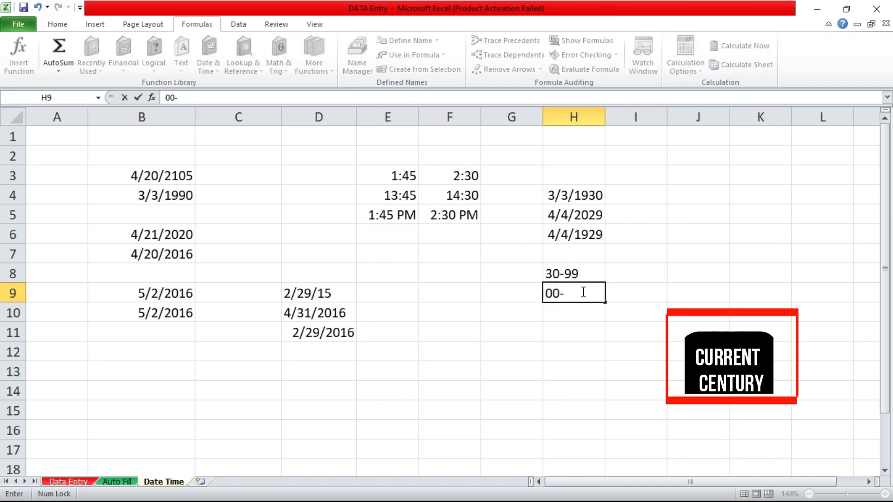
type("29")
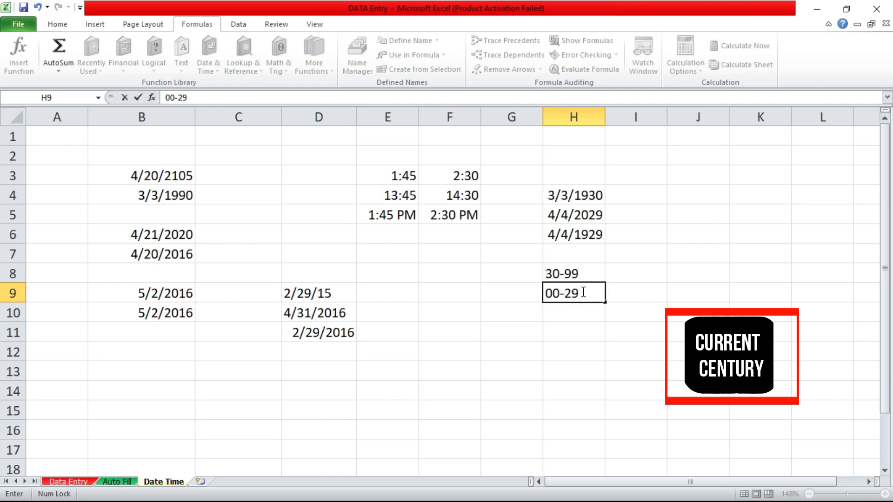
key("Return")
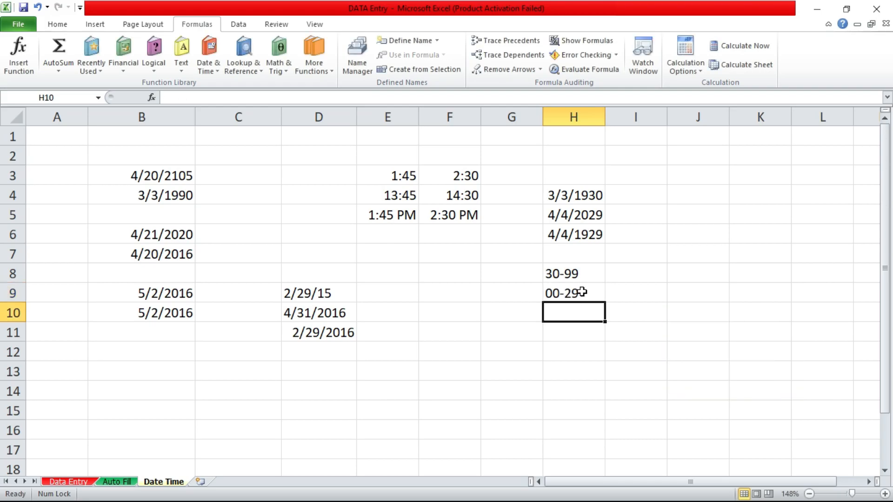